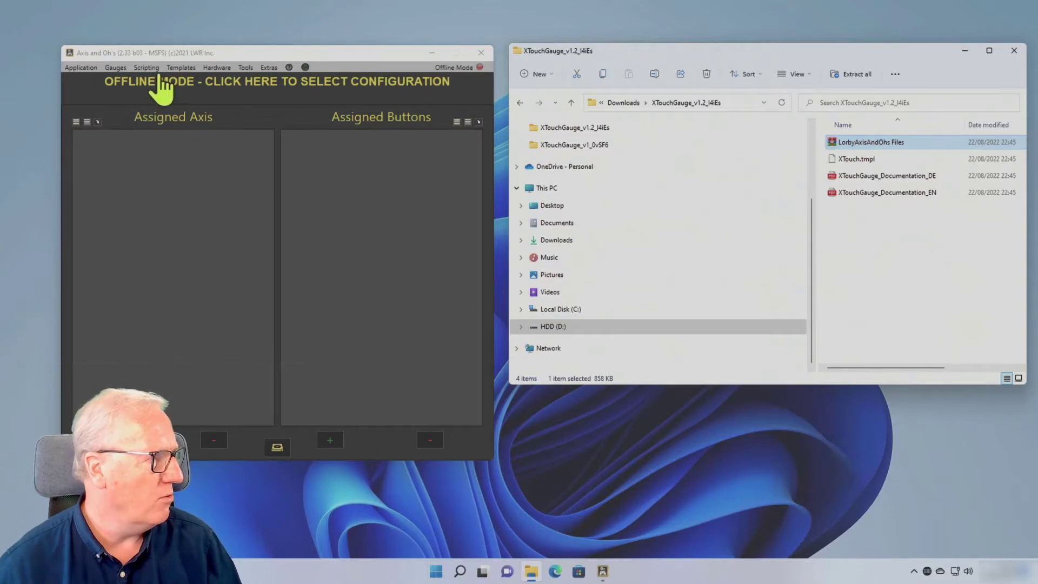
# Step: Delete the XTouch script group and all 11 of its scripts from the RPN Scripts Editor
pyautogui.click(147, 68)
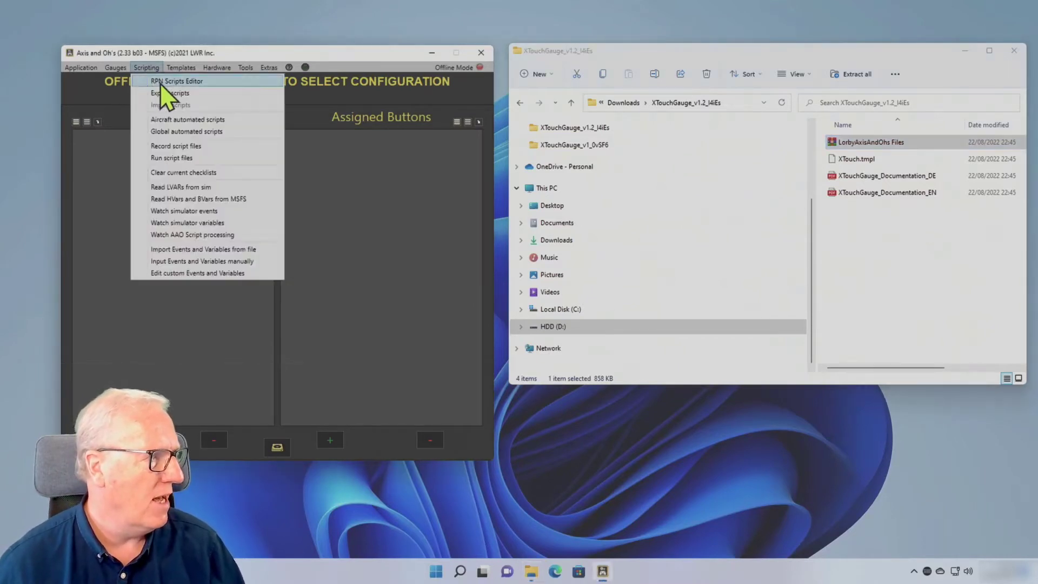
pyautogui.click(161, 84)
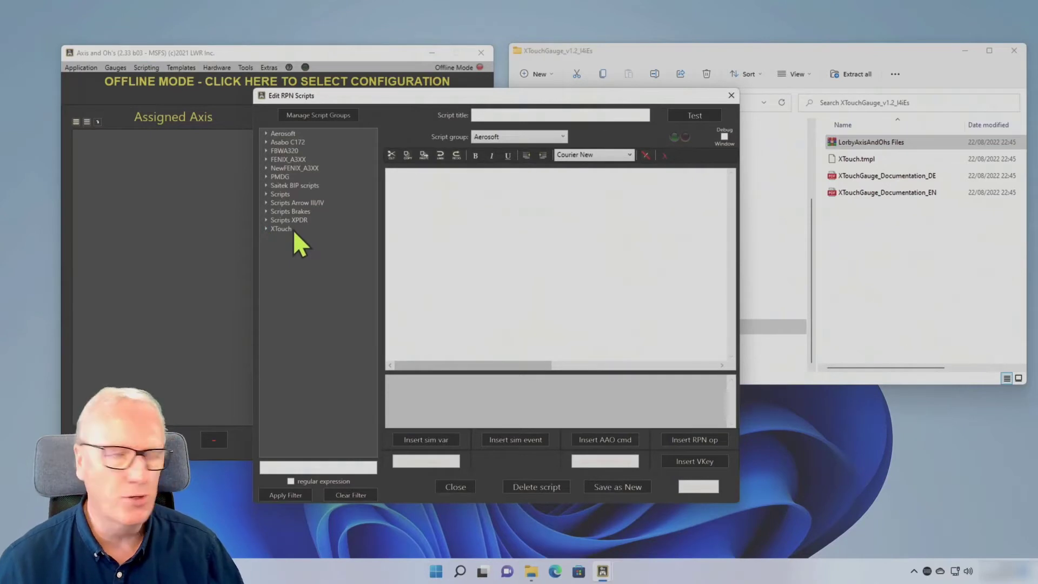
pyautogui.click(311, 118)
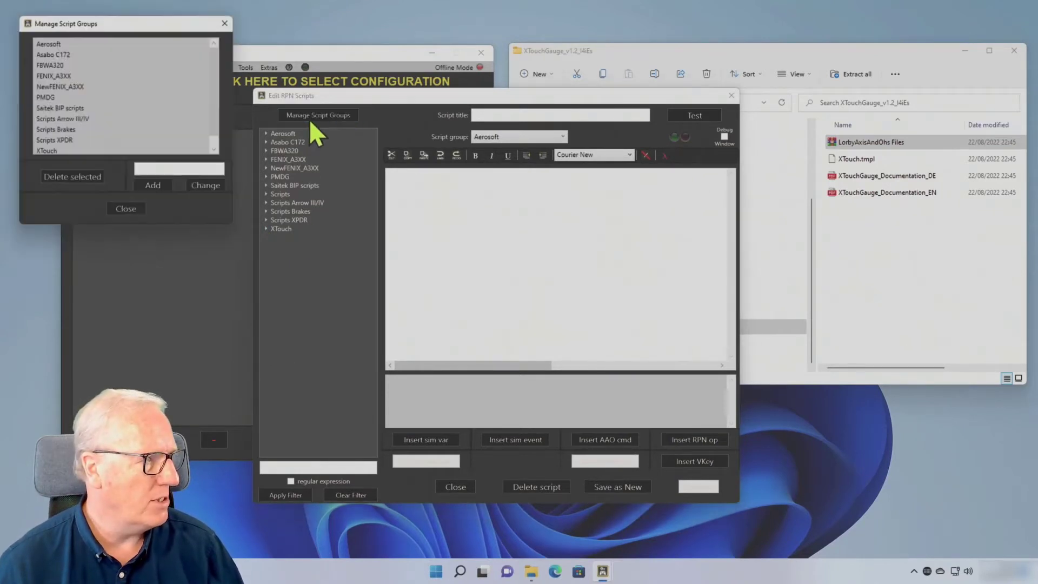
pyautogui.click(51, 151)
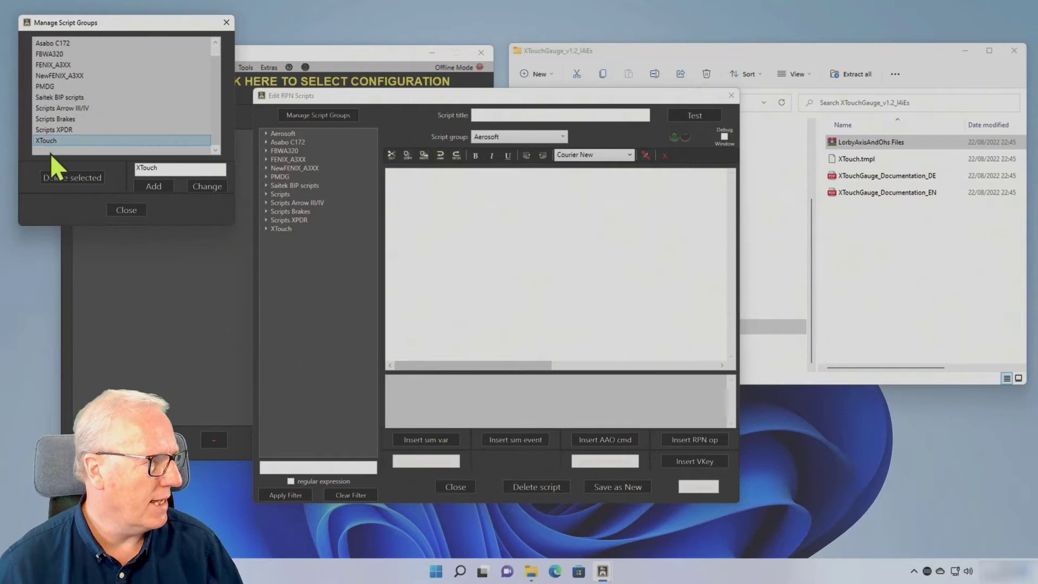
pyautogui.click(75, 177)
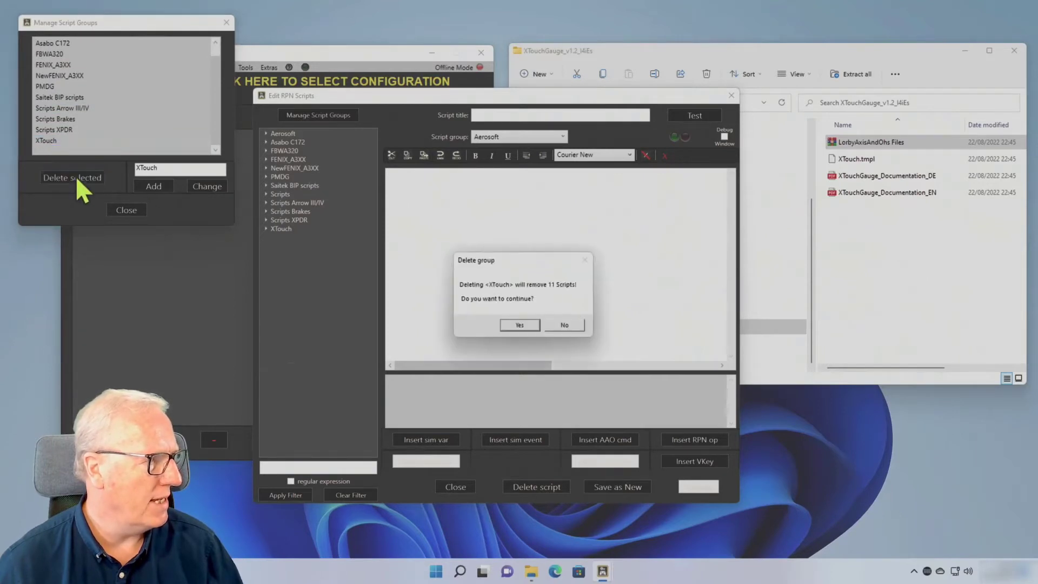
pyautogui.click(519, 325)
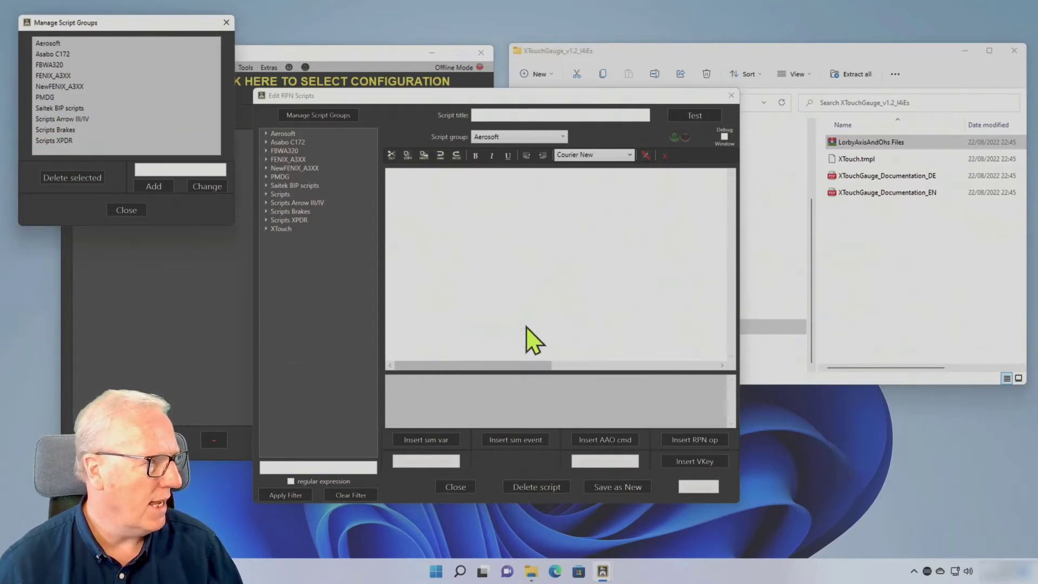
pyautogui.click(125, 211)
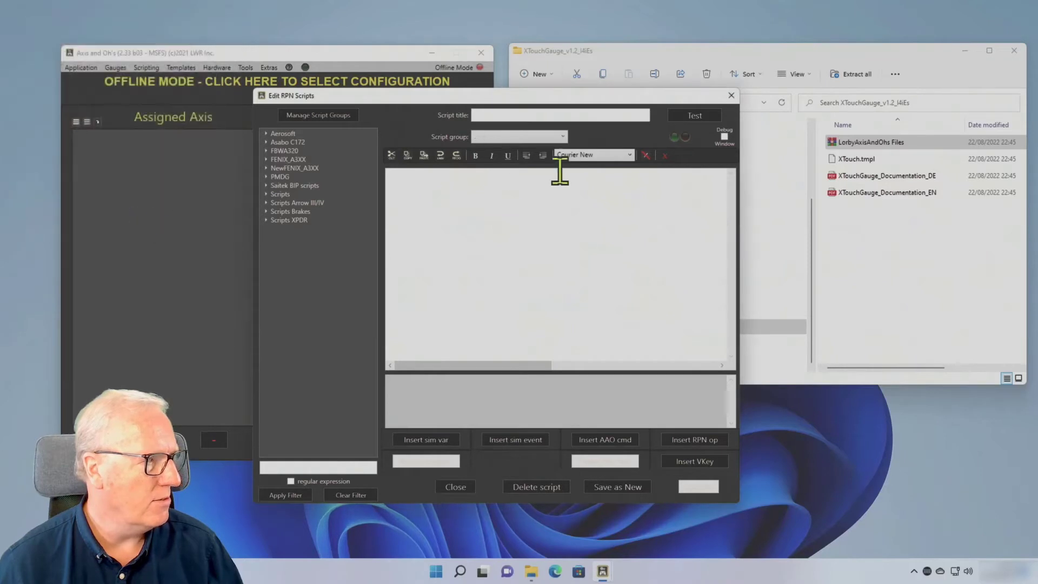
# Step: Delete the XTouch template from the saved templates list, then save the database
pyautogui.click(731, 96)
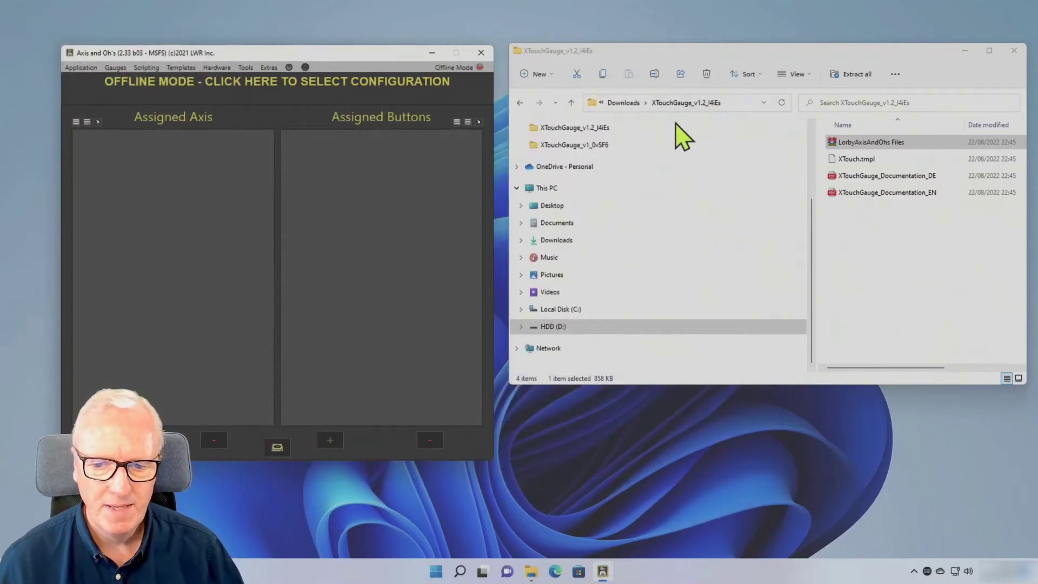
pyautogui.click(180, 67)
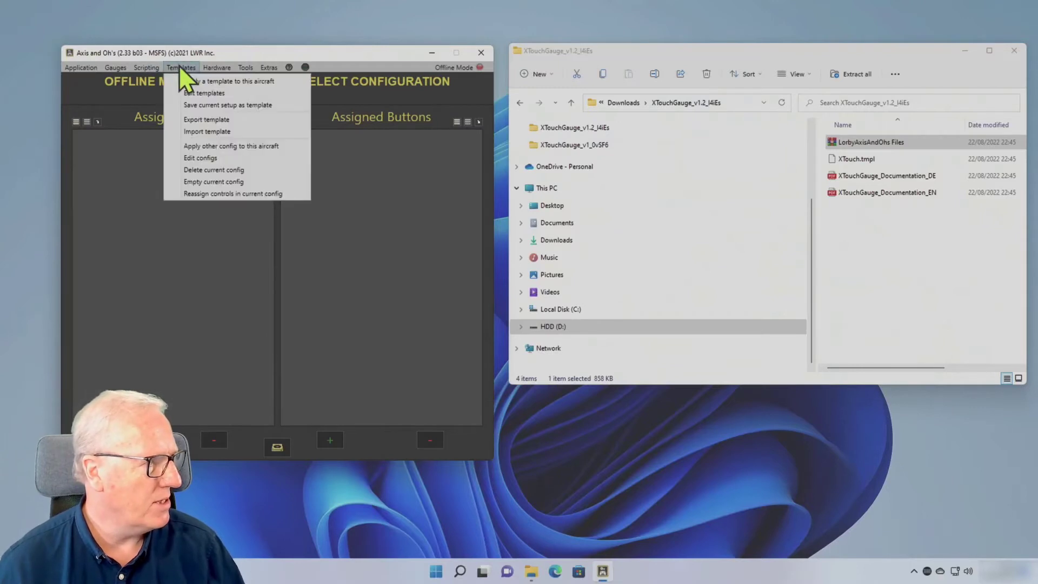
pyautogui.click(203, 95)
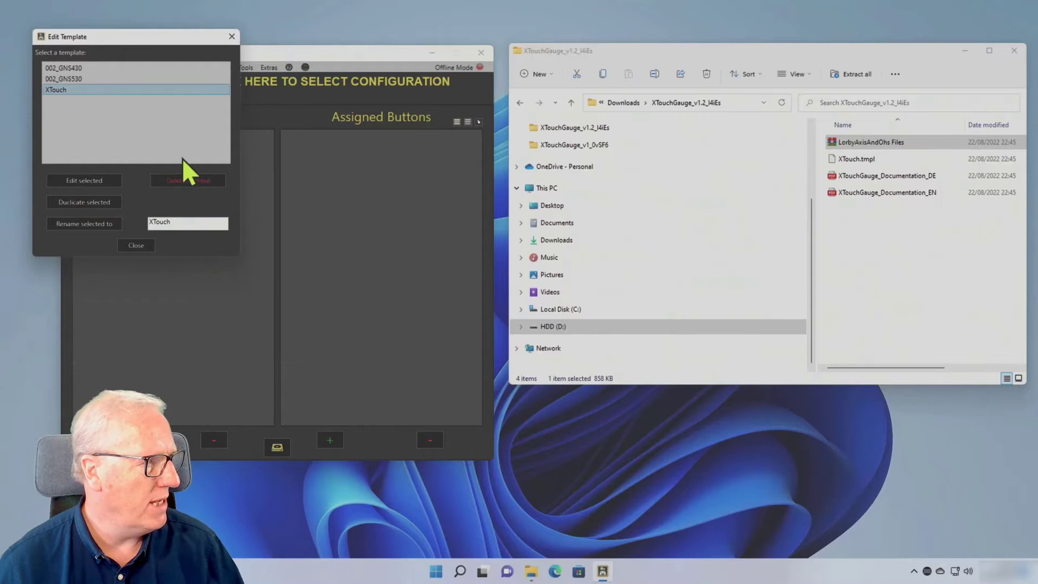
pyautogui.click(184, 181)
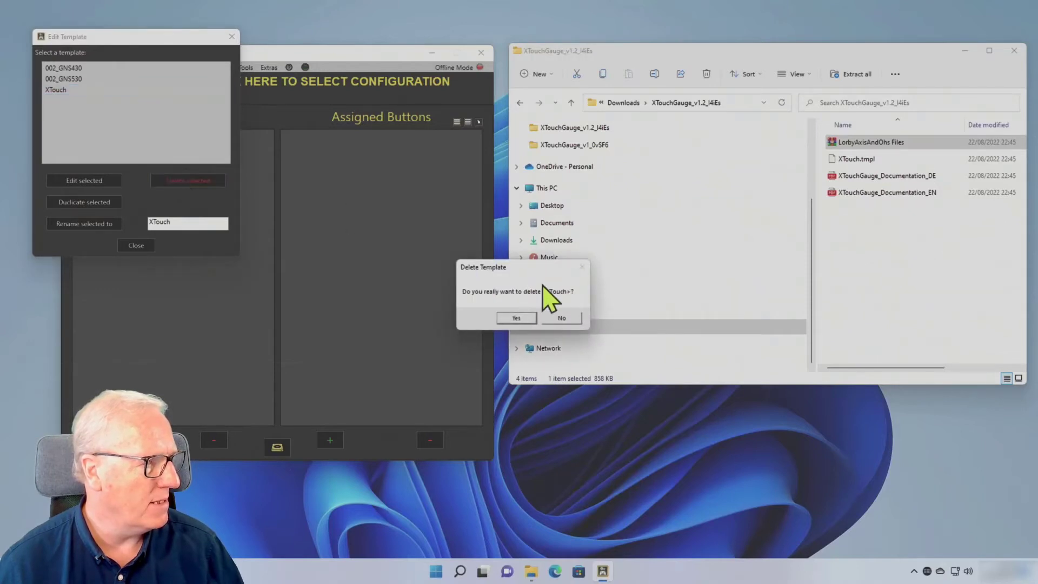
pyautogui.click(520, 319)
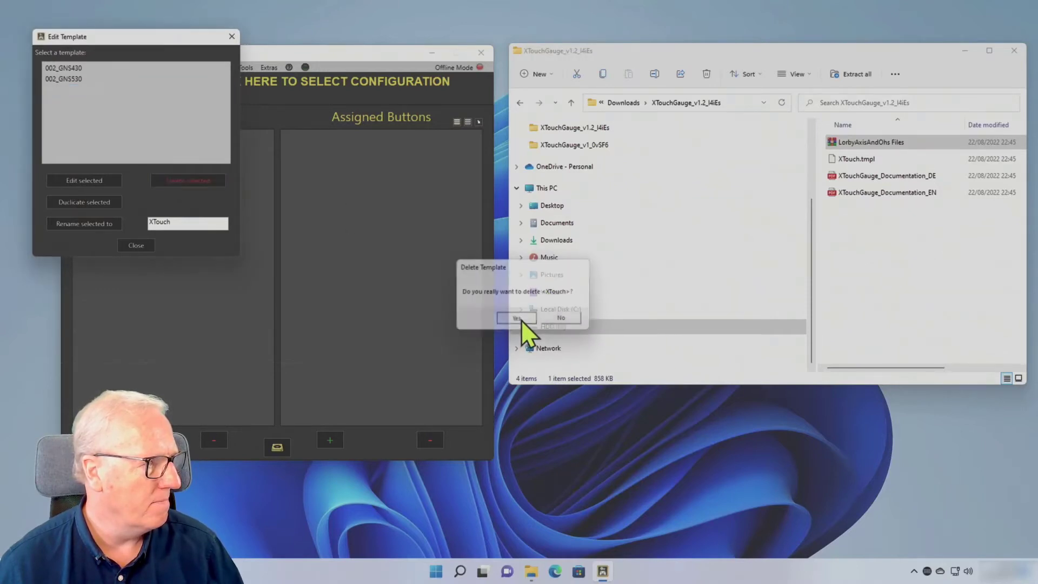
pyautogui.click(133, 248)
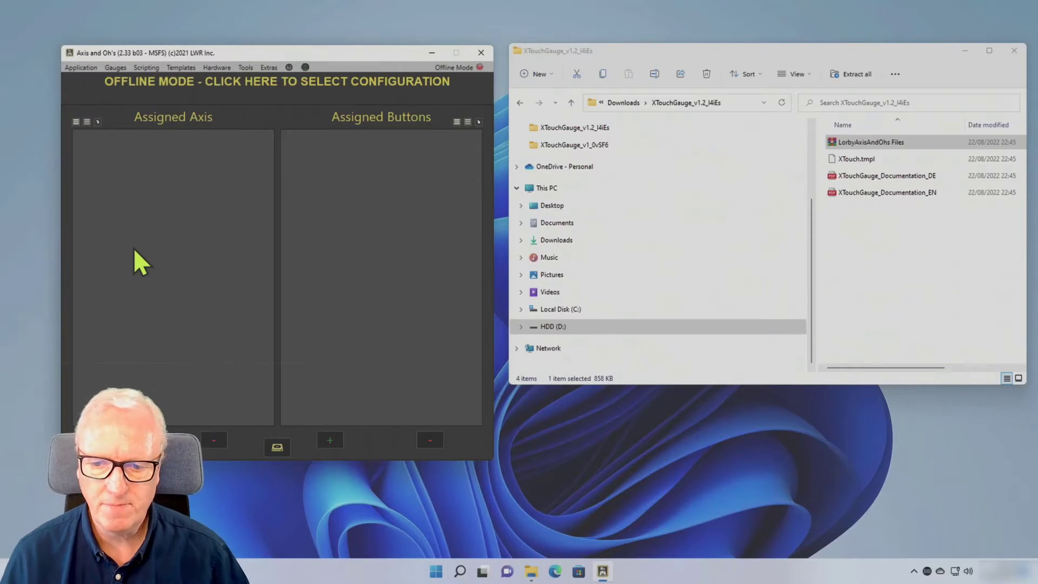
pyautogui.click(246, 67)
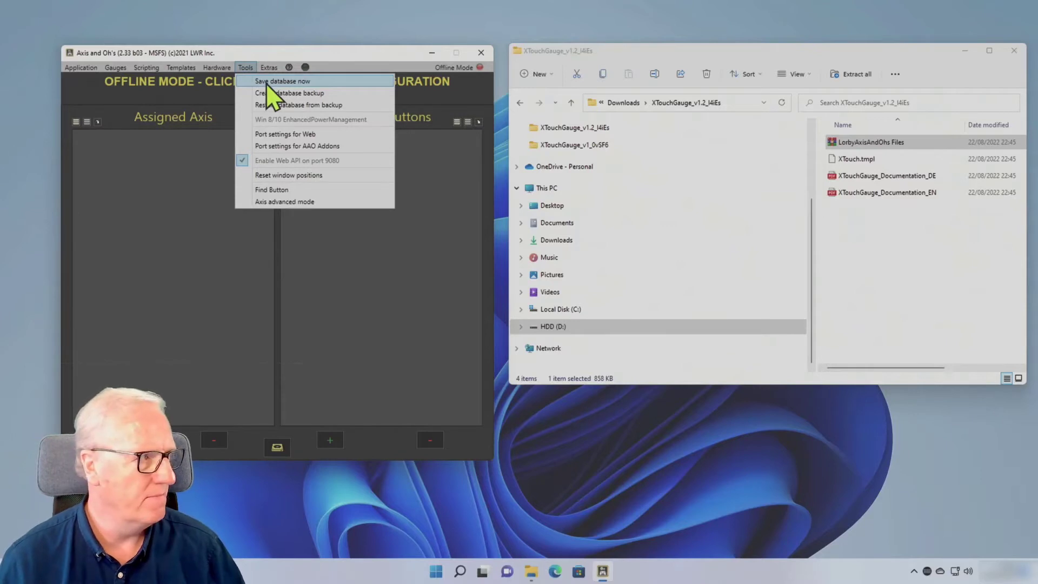
pyautogui.click(267, 81)
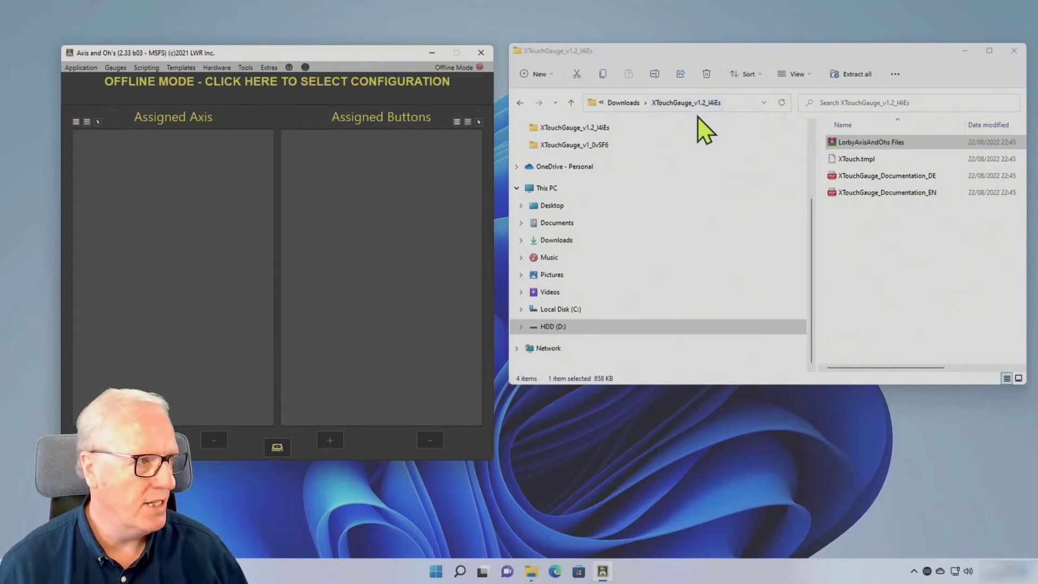
# Step: Extract the LorbyAxisAndOhs Files zip in XTouchGauge_v1.2_l4iEs to its suggested same-named folder
pyautogui.click(623, 103)
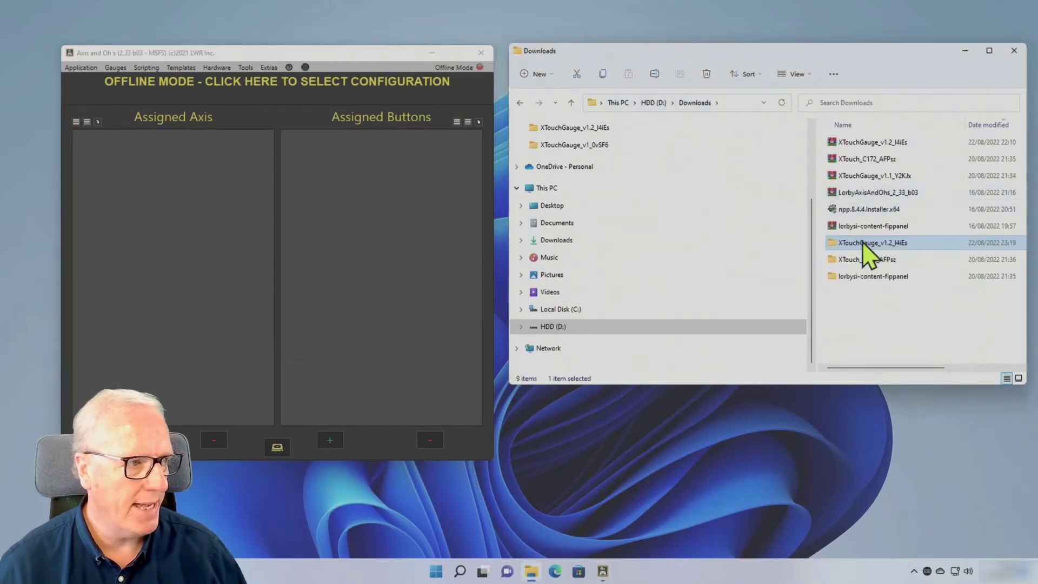
pyautogui.doubleClick(882, 243)
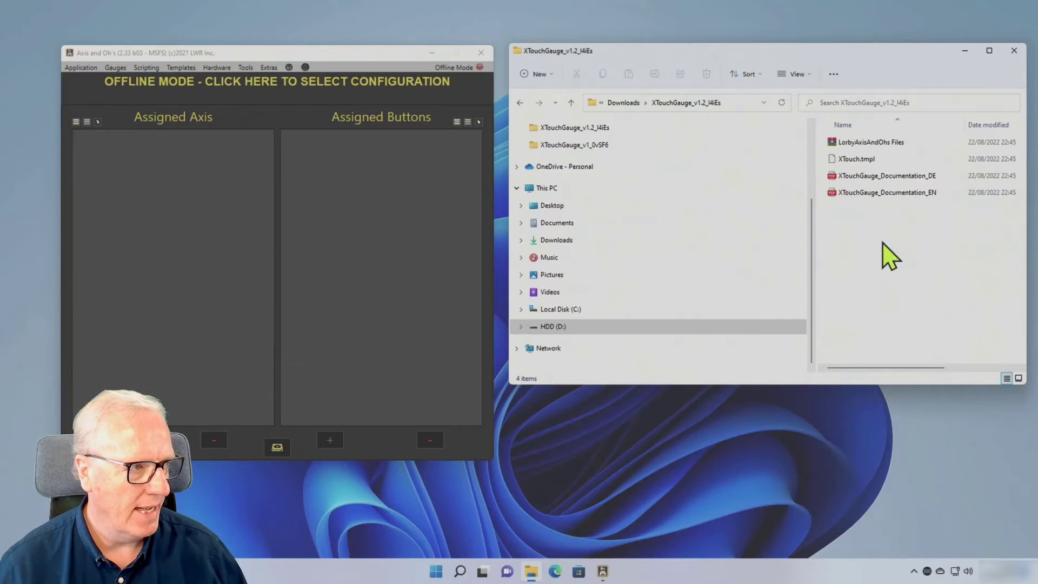
pyautogui.doubleClick(855, 146)
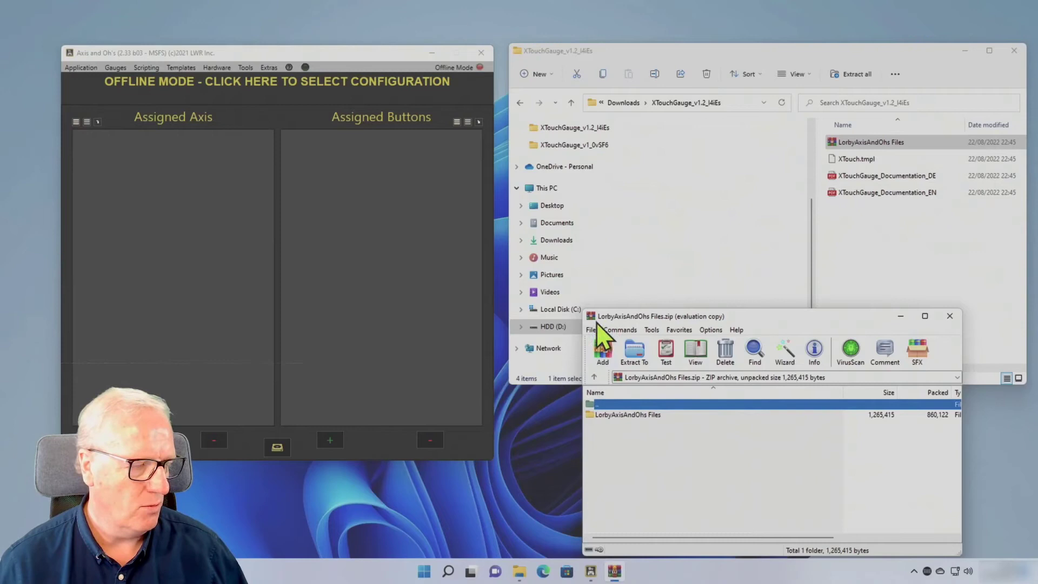
pyautogui.click(949, 316)
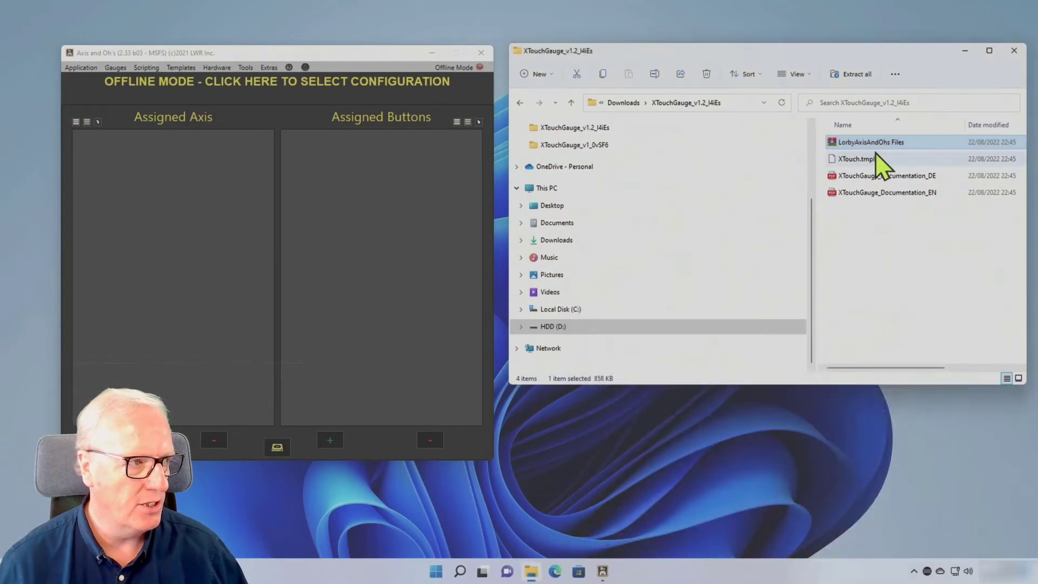
pyautogui.rightClick(844, 144)
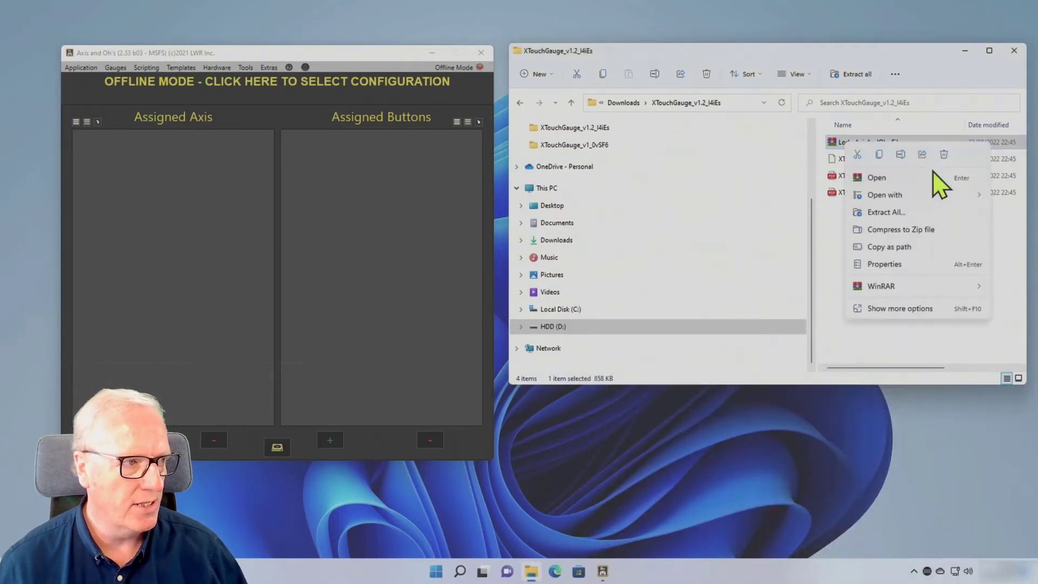
pyautogui.click(881, 211)
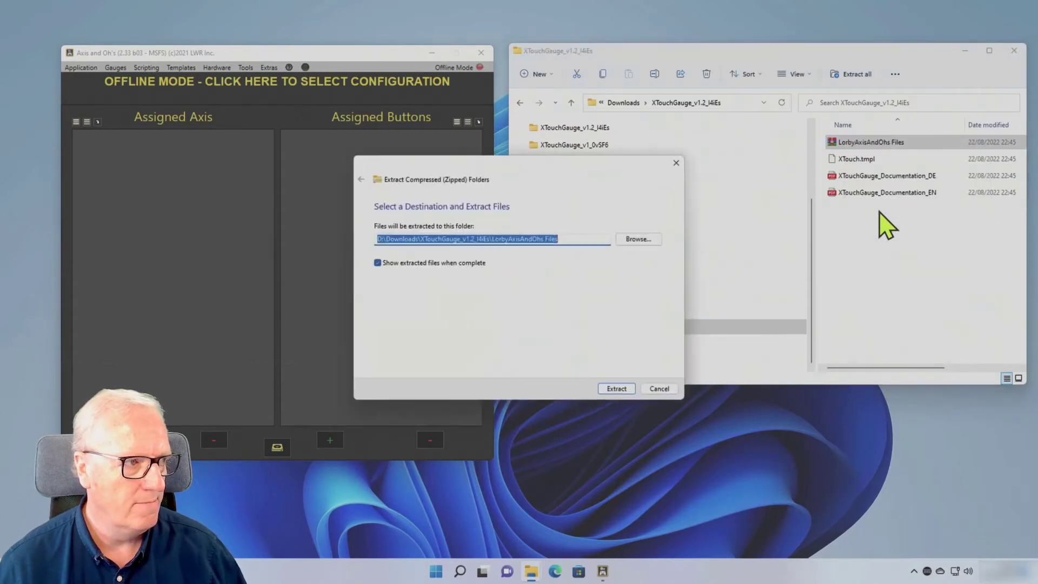
pyautogui.click(619, 389)
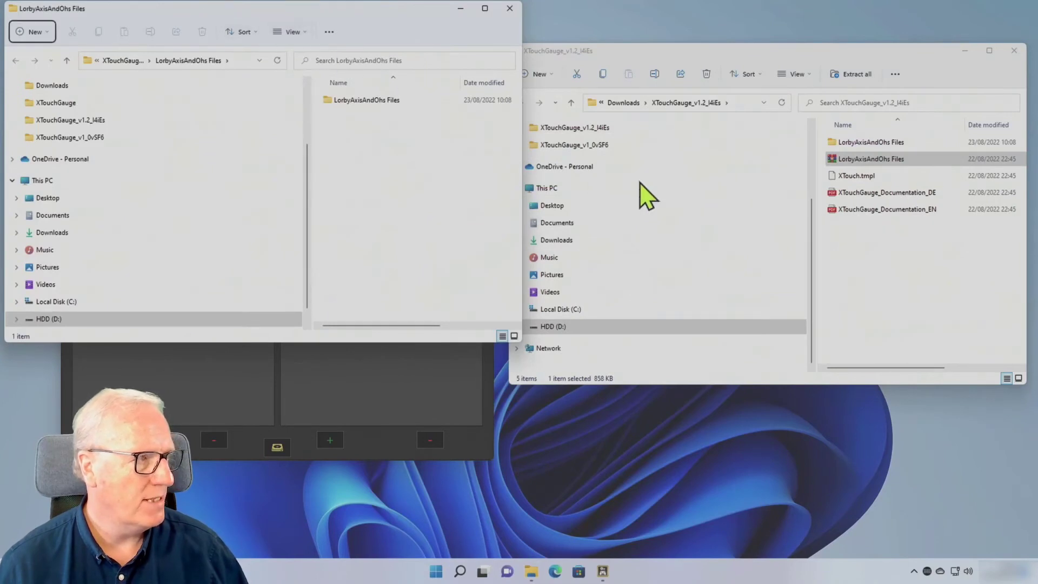
# Step: Copy the extracted LorbyAxisAndOhs Files folder from the XTouchGauge_v1.2_l4iEs package
pyautogui.moveTo(377, 18); pyautogui.dragTo(909, 175)
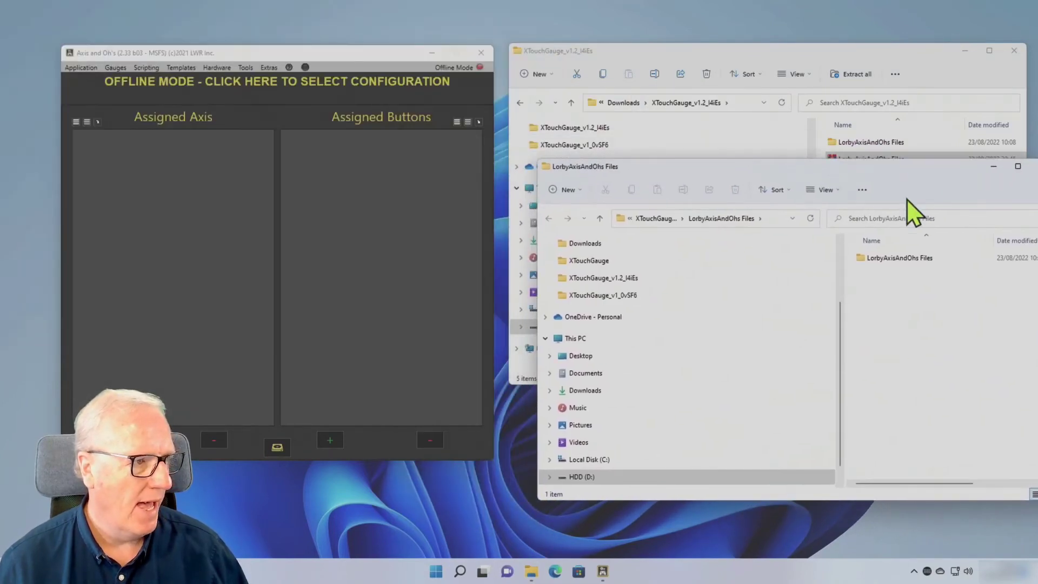
pyautogui.doubleClick(907, 259)
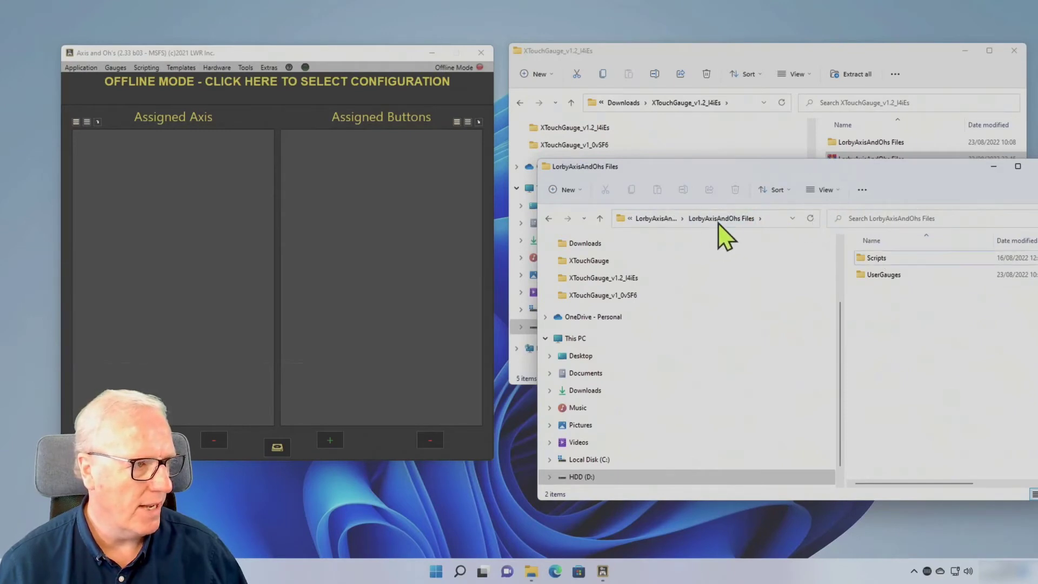
pyautogui.click(663, 218)
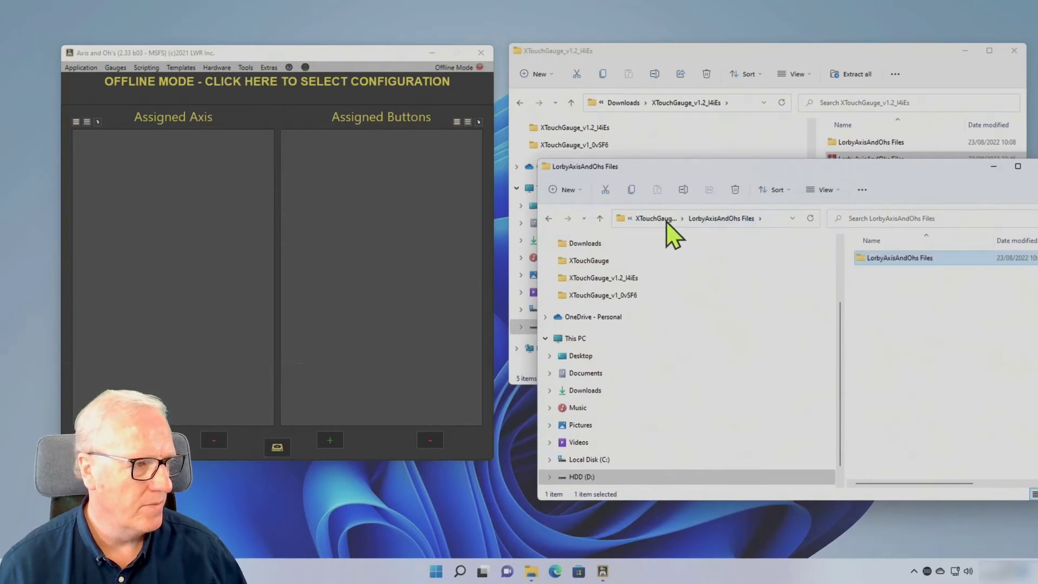
pyautogui.rightClick(913, 262)
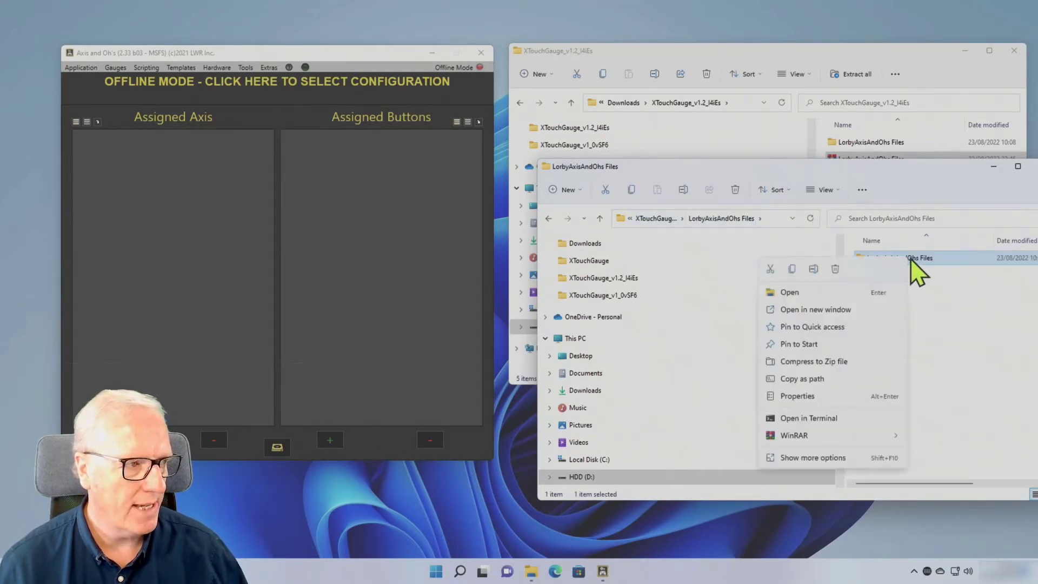
pyautogui.click(792, 269)
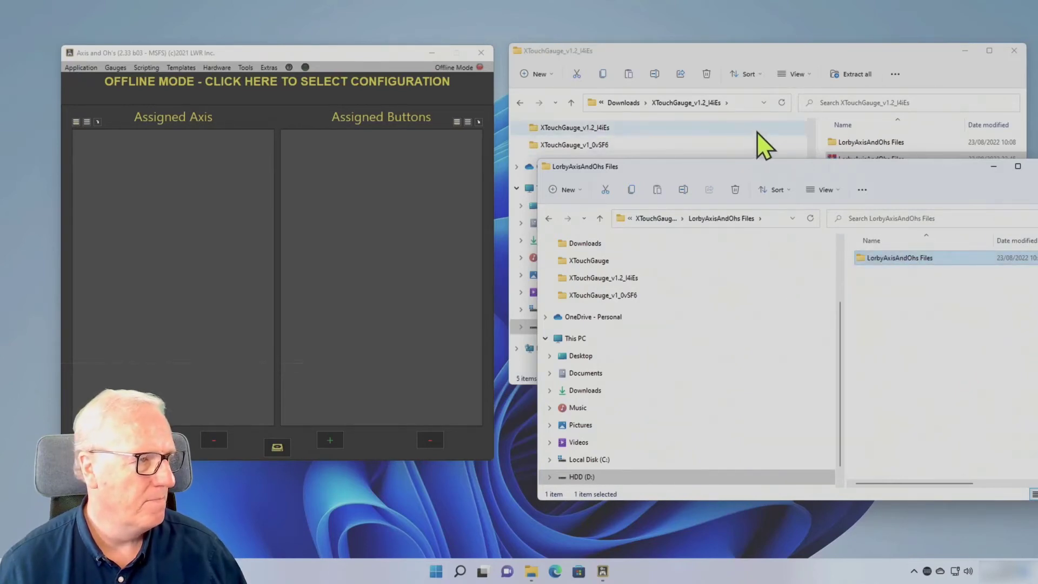
# Step: Paste it into Documents, replacing the 86 existing same-named files, and close Documents
pyautogui.click(933, 65)
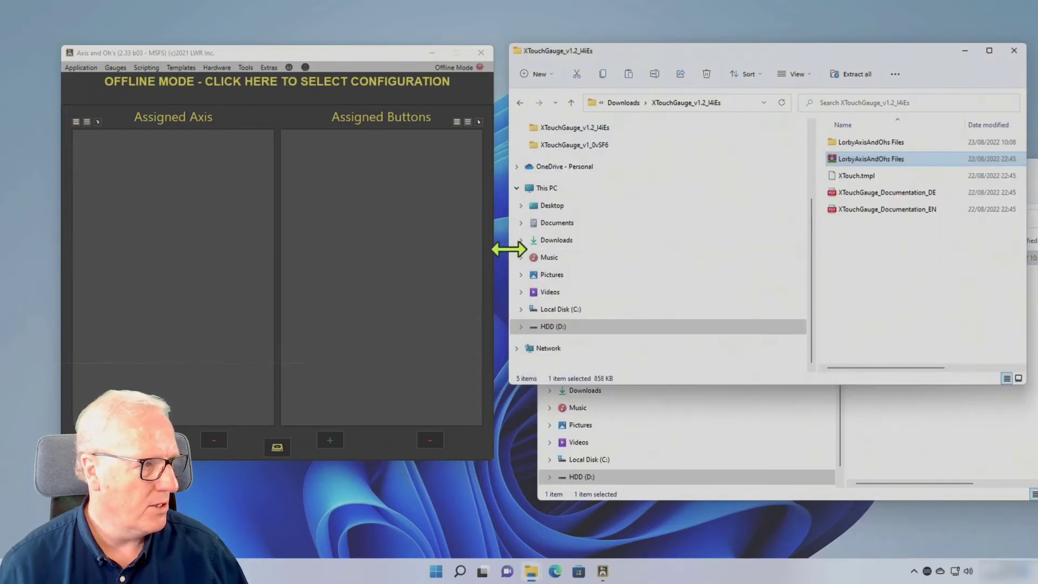
pyautogui.click(556, 222)
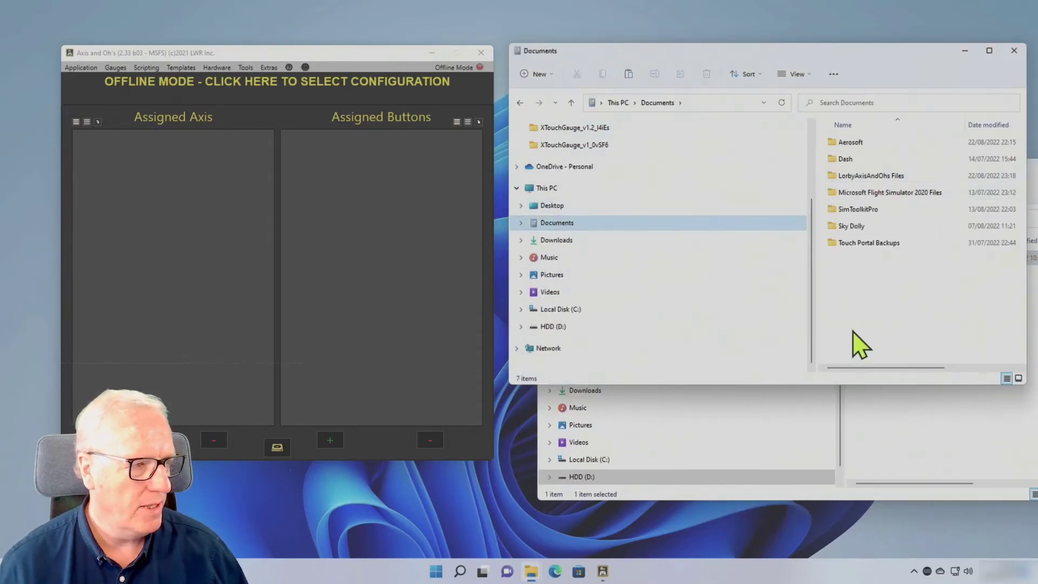
pyautogui.rightClick(856, 307)
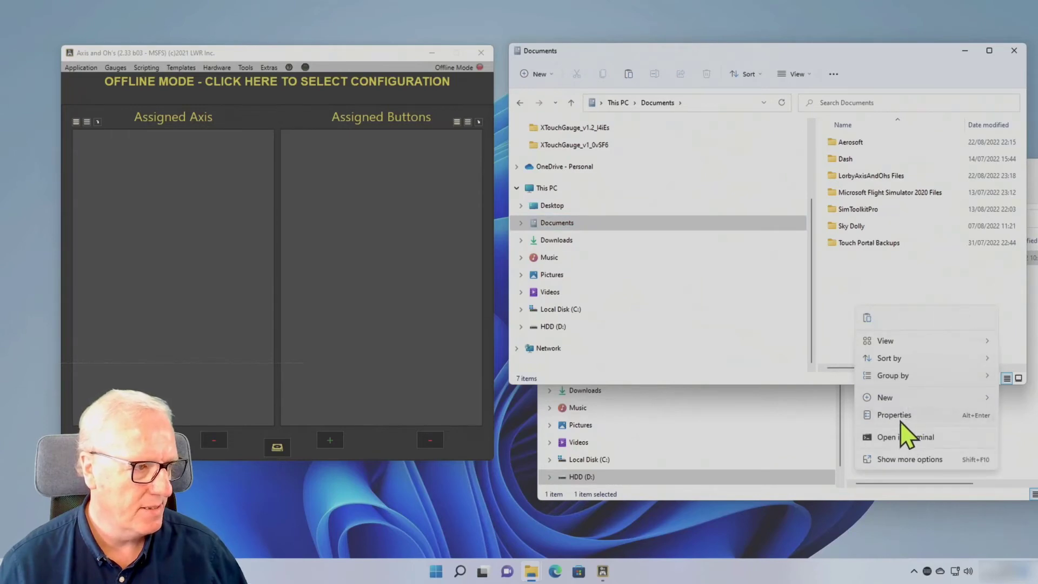
pyautogui.click(867, 318)
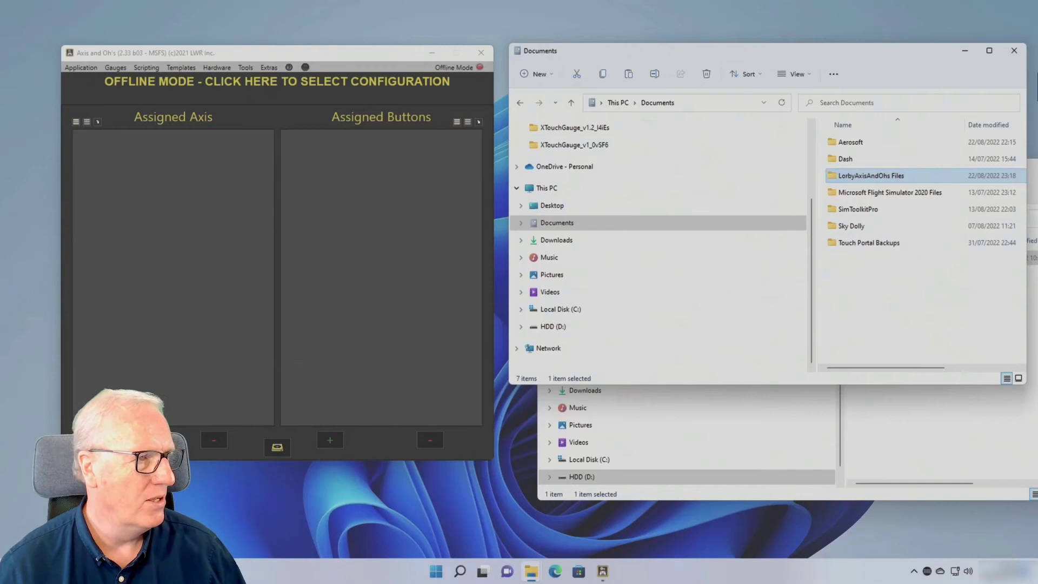
pyautogui.click(1014, 50)
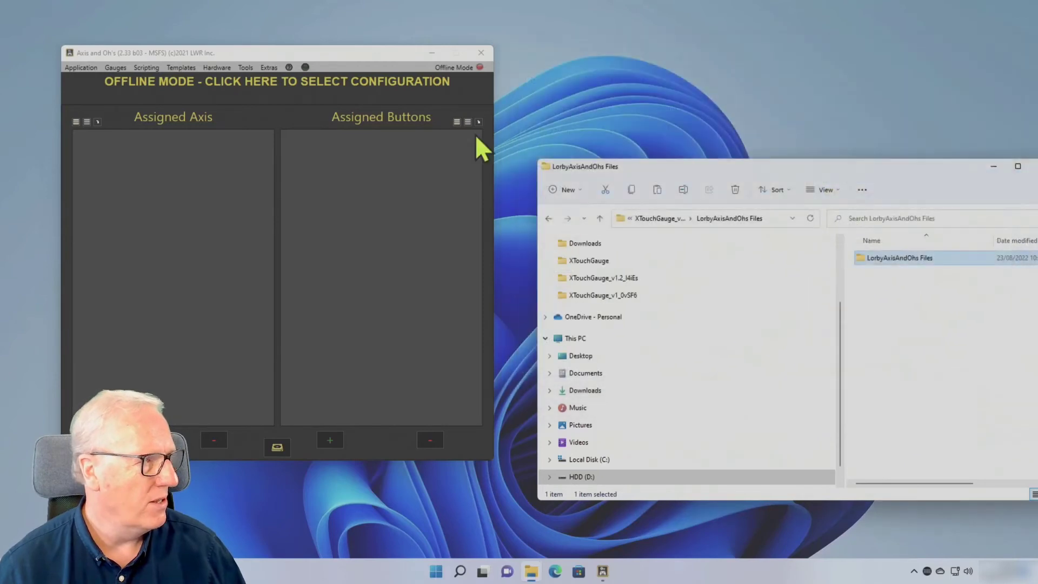
# Step: Import XTouch.tmpl from D:\Downloads\XTouchGauge_v1.2_l4iEs and accept the XTouch Shift Key button assignment
pyautogui.click(181, 67)
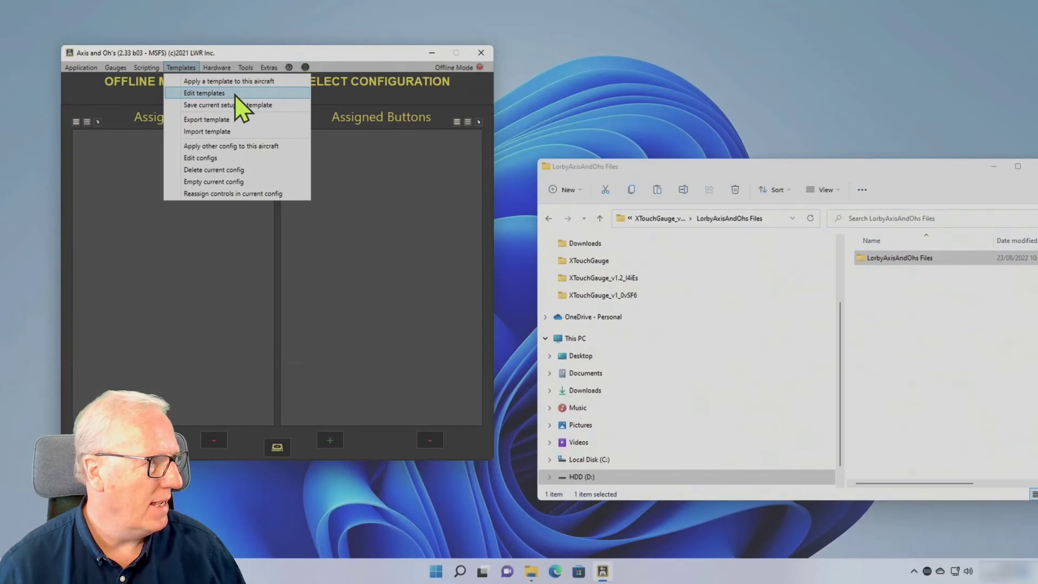
pyautogui.click(216, 133)
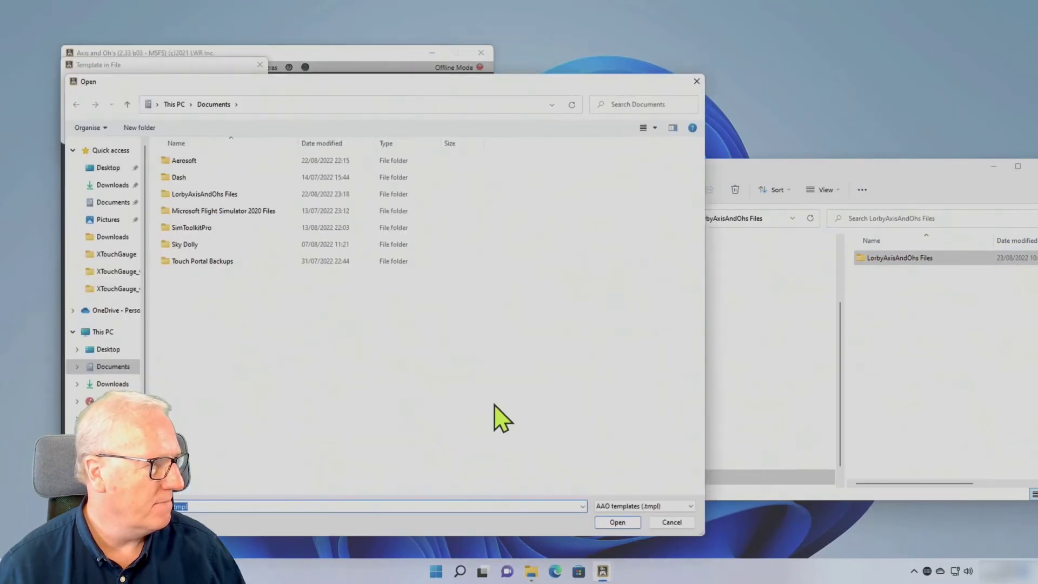
pyautogui.click(108, 470)
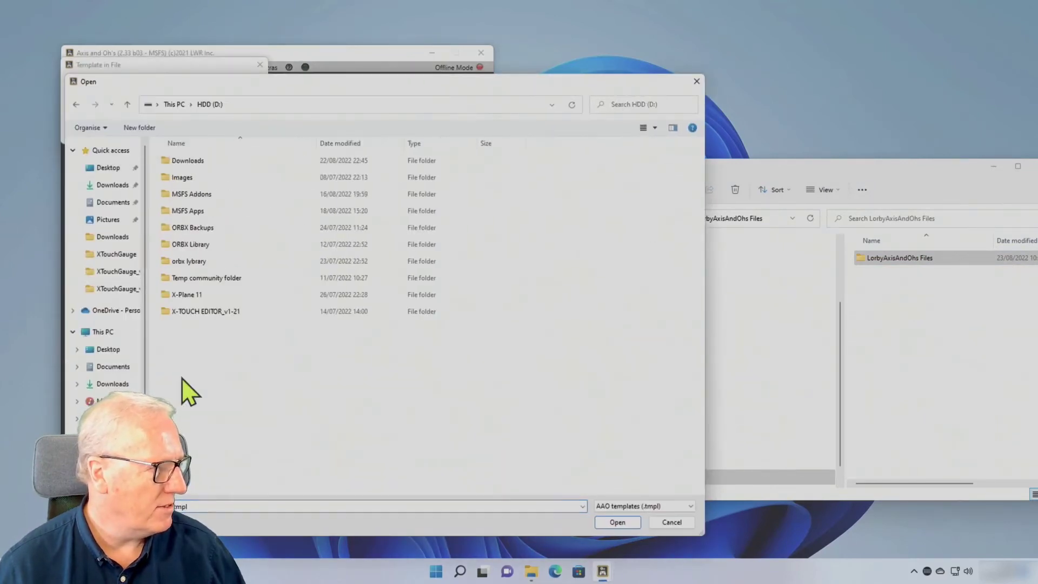
pyautogui.doubleClick(194, 161)
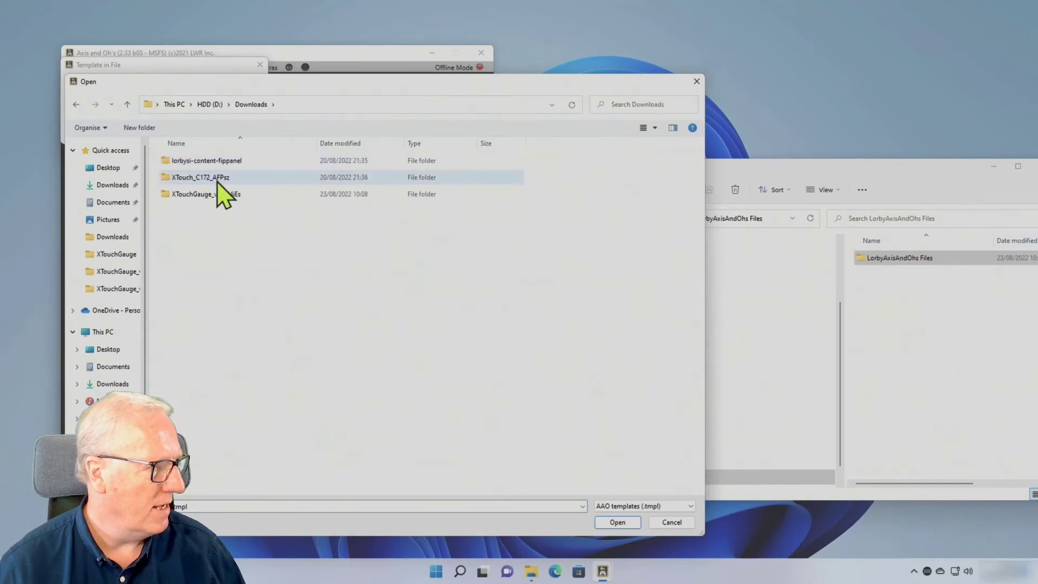
pyautogui.doubleClick(211, 194)
pyautogui.doubleClick(198, 178)
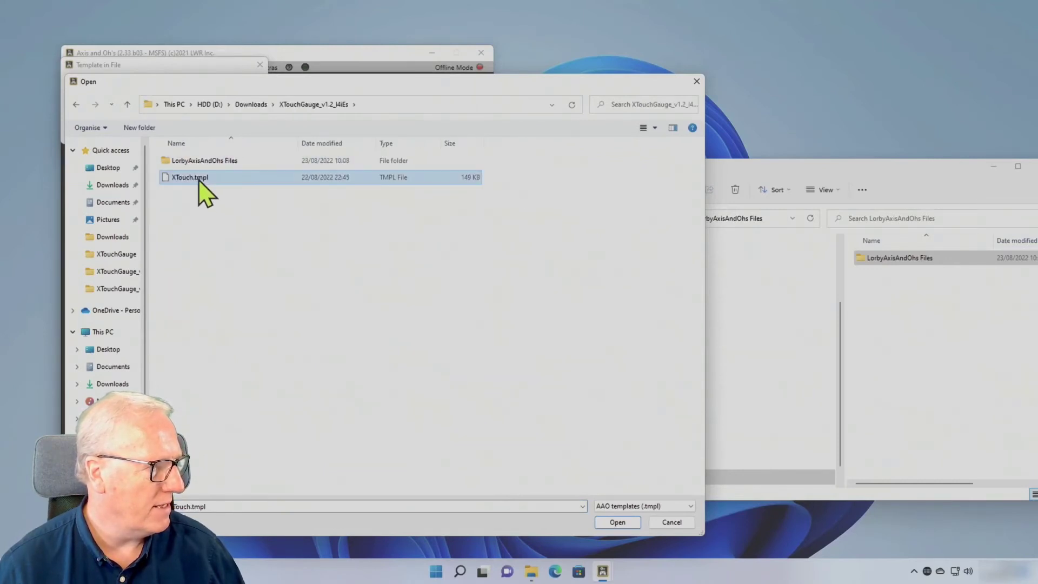
pyautogui.click(215, 134)
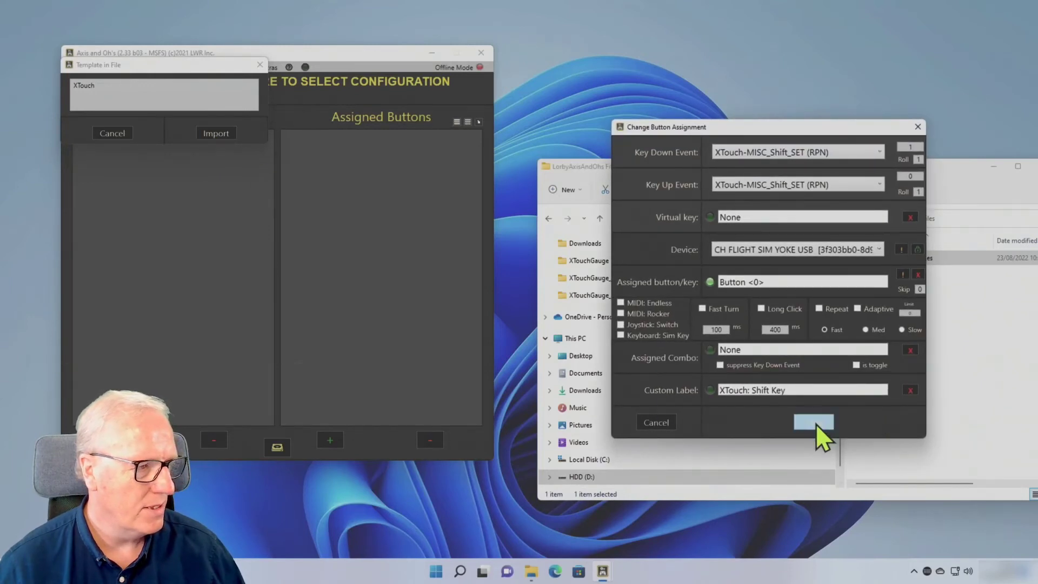
pyautogui.click(813, 422)
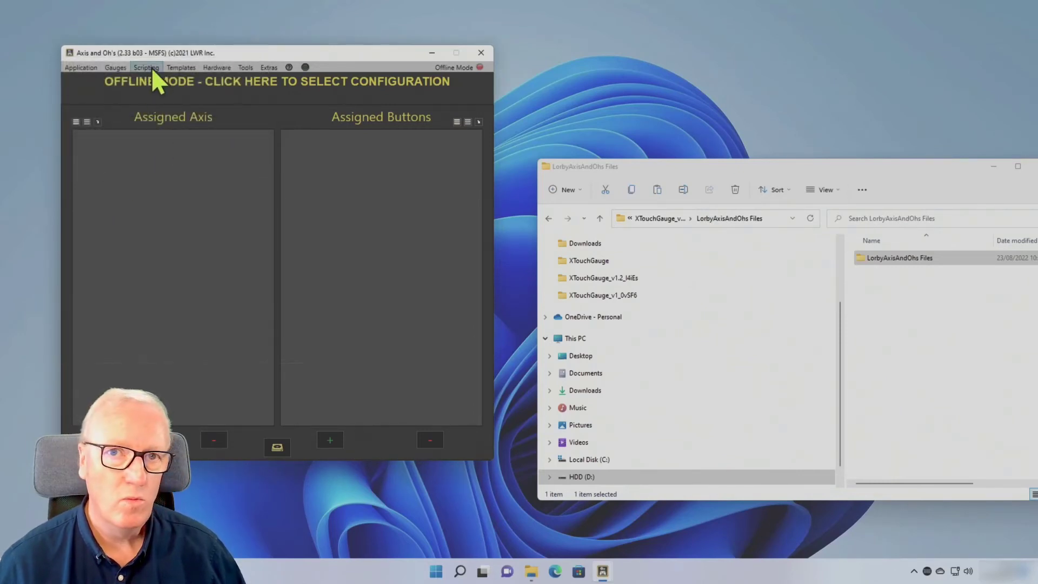
# Step: Update INIT_XTouch_PerAircraftTemplate_AUTO in the XTouch script group and close the RPN Scripts Editor
pyautogui.click(151, 67)
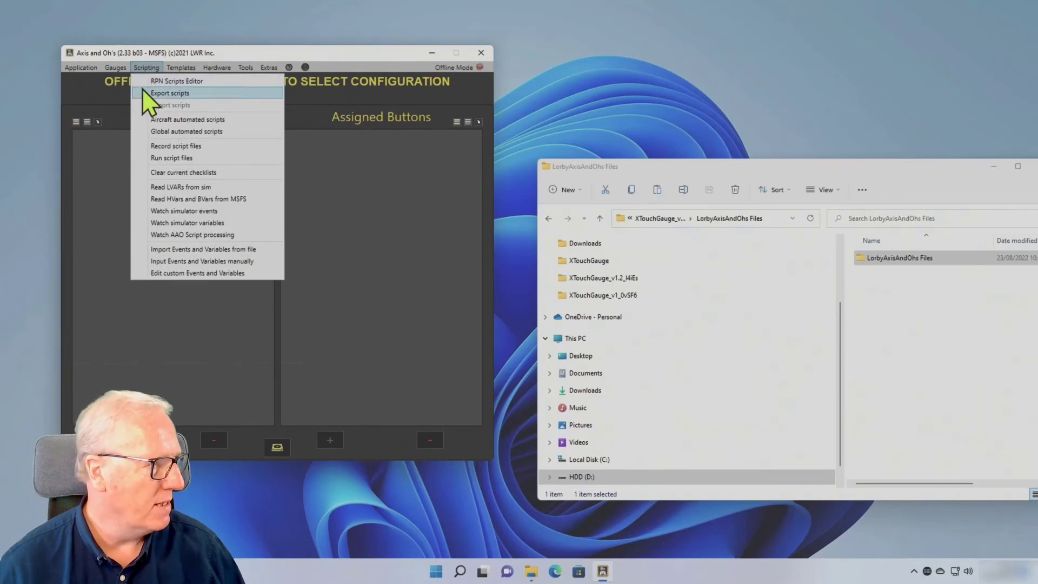
pyautogui.click(168, 81)
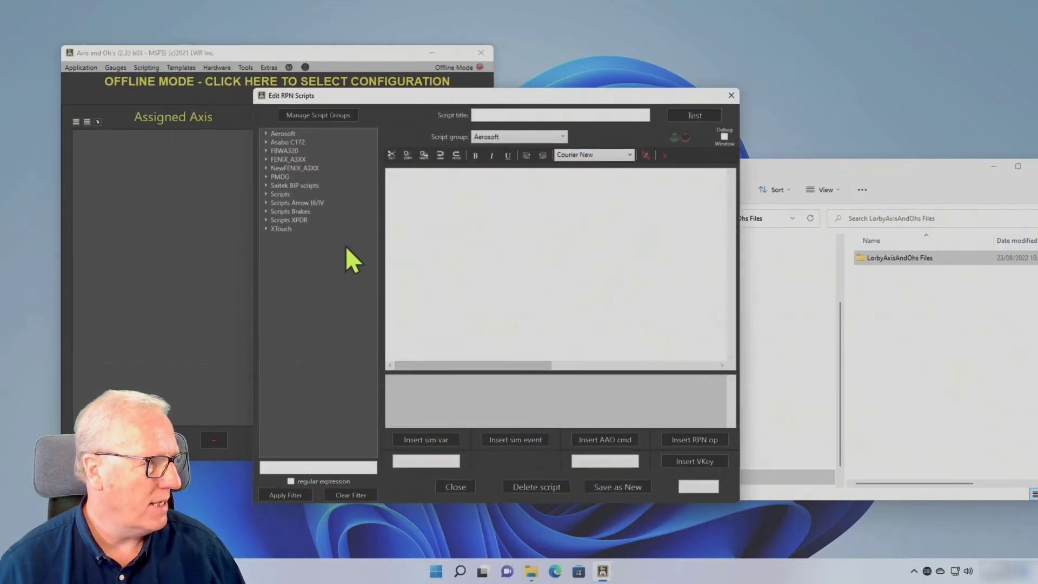
pyautogui.click(276, 229)
pyautogui.click(265, 228)
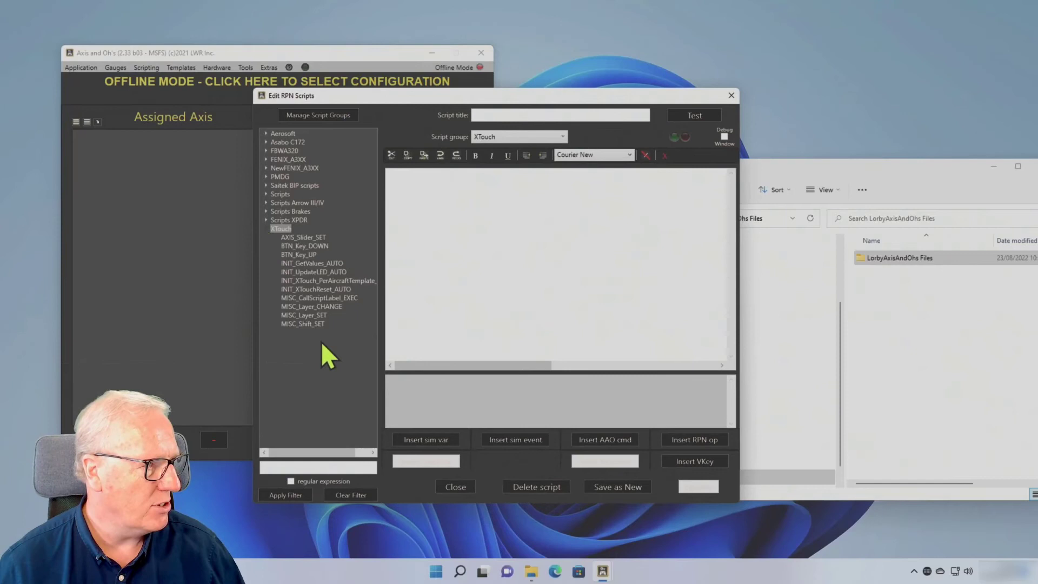
pyautogui.click(324, 282)
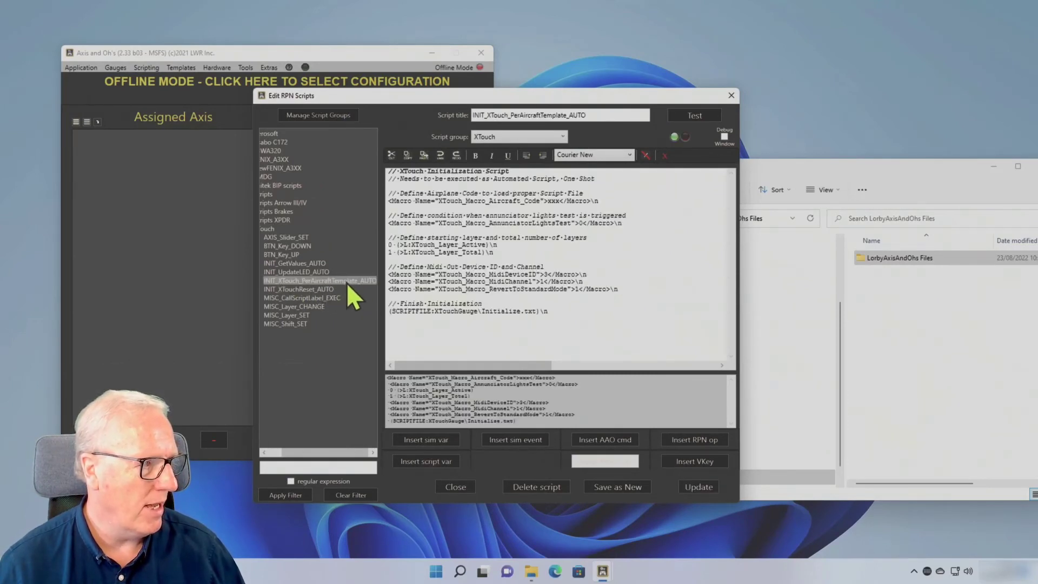
pyautogui.click(703, 488)
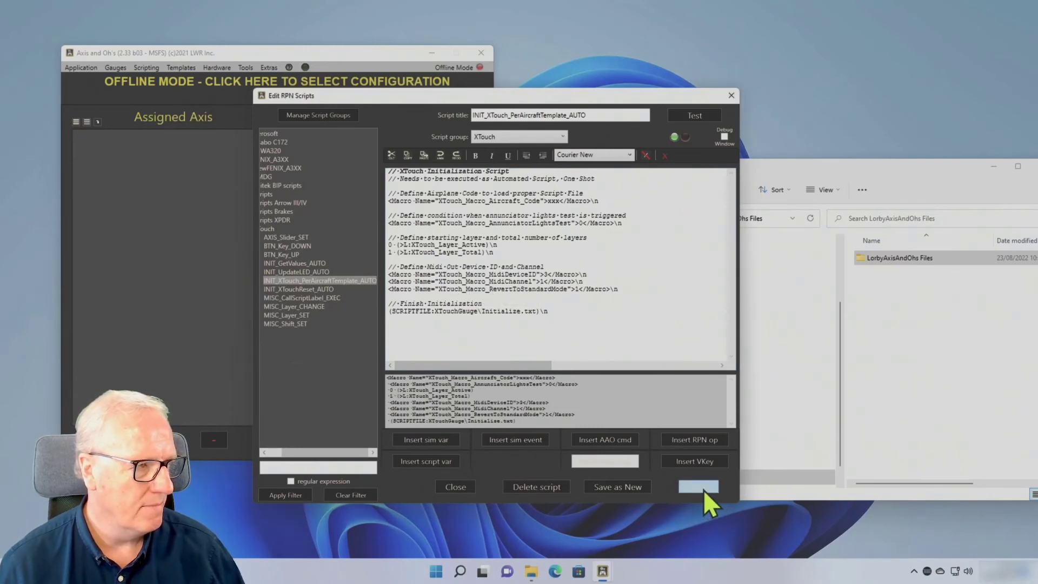
pyautogui.click(730, 96)
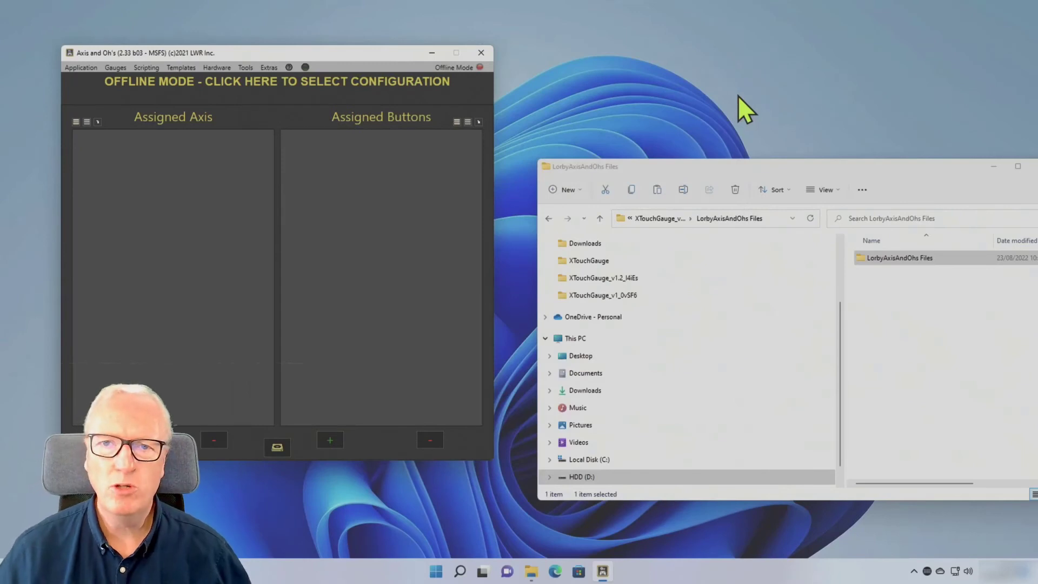